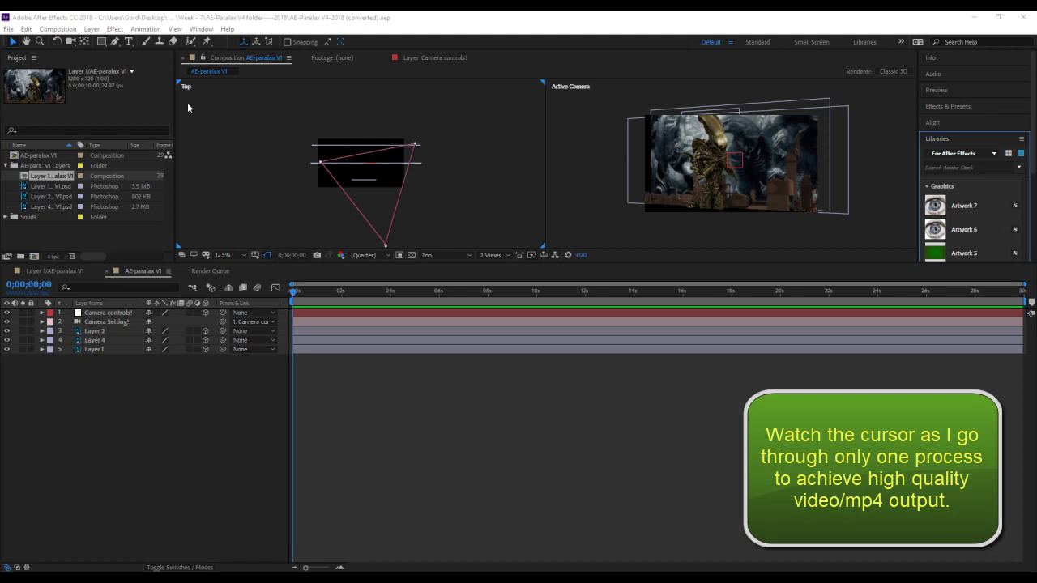
Open the Composition menu for the AE-paralax V1 comp in After Effects.
click(66, 31)
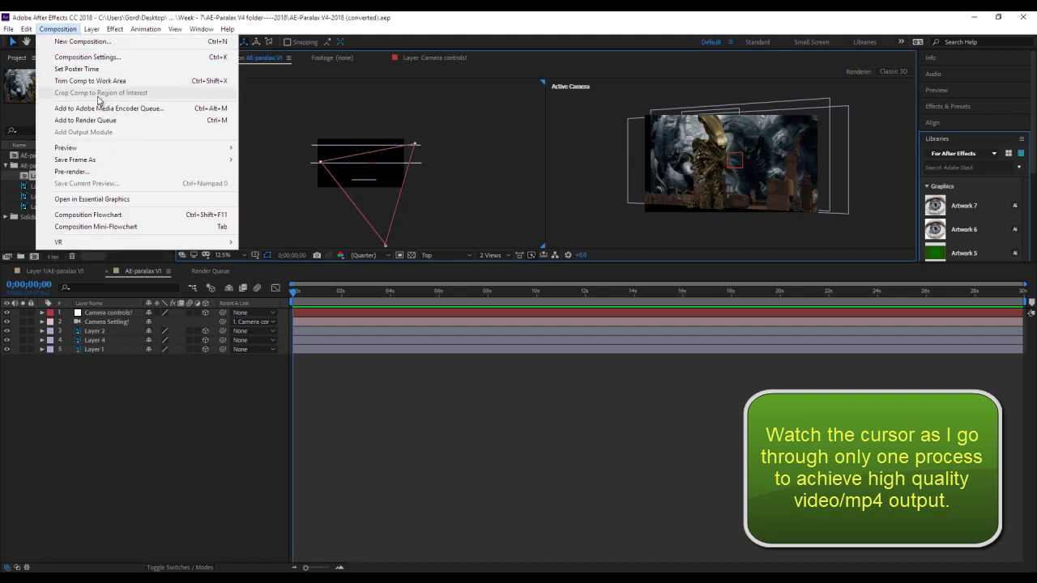
Add the AE-paralax V1 comp to the Media Encoder queue and open its export settings.
click(106, 108)
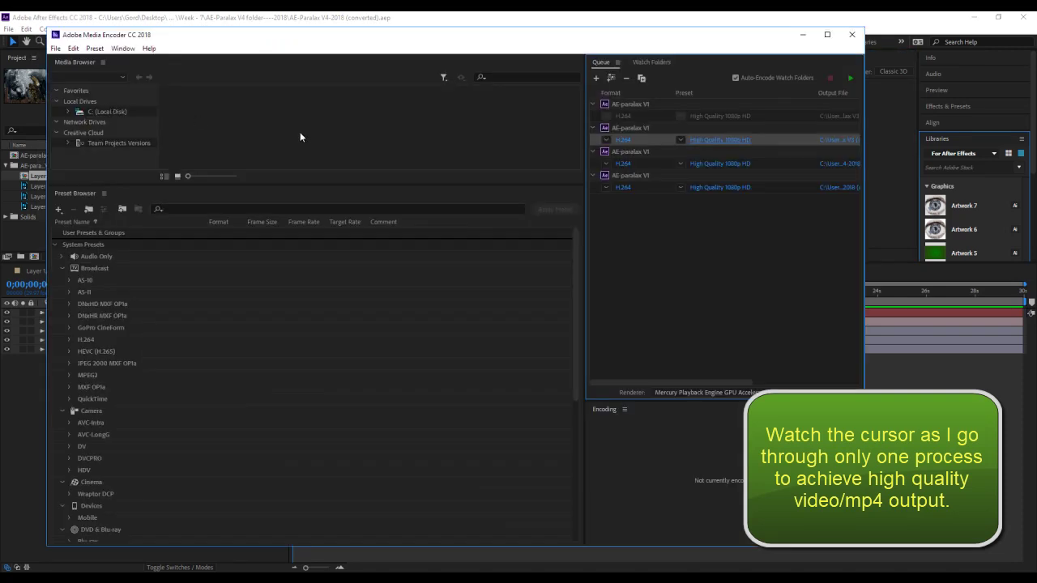
click(772, 188)
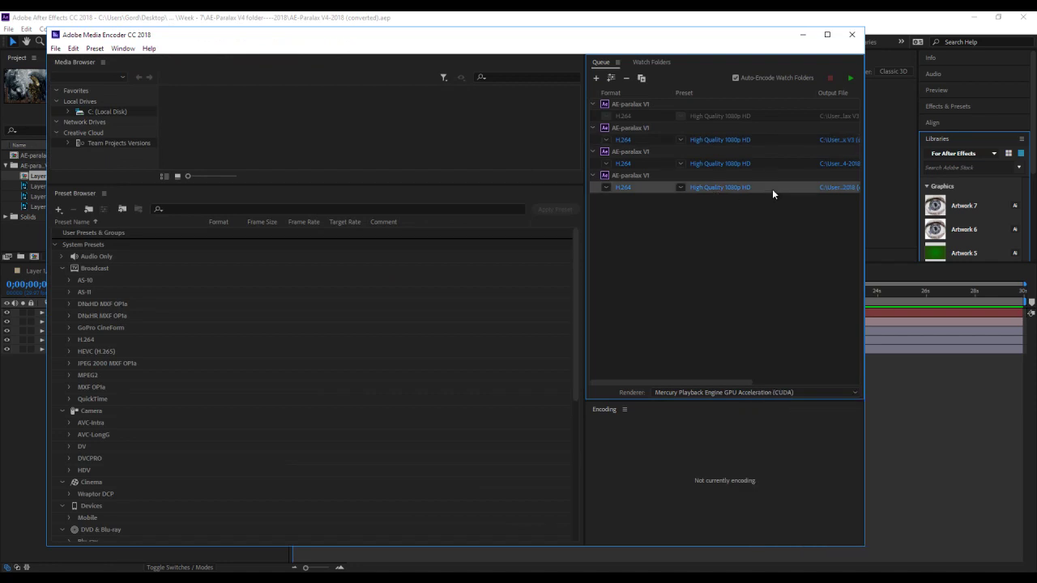
click(617, 188)
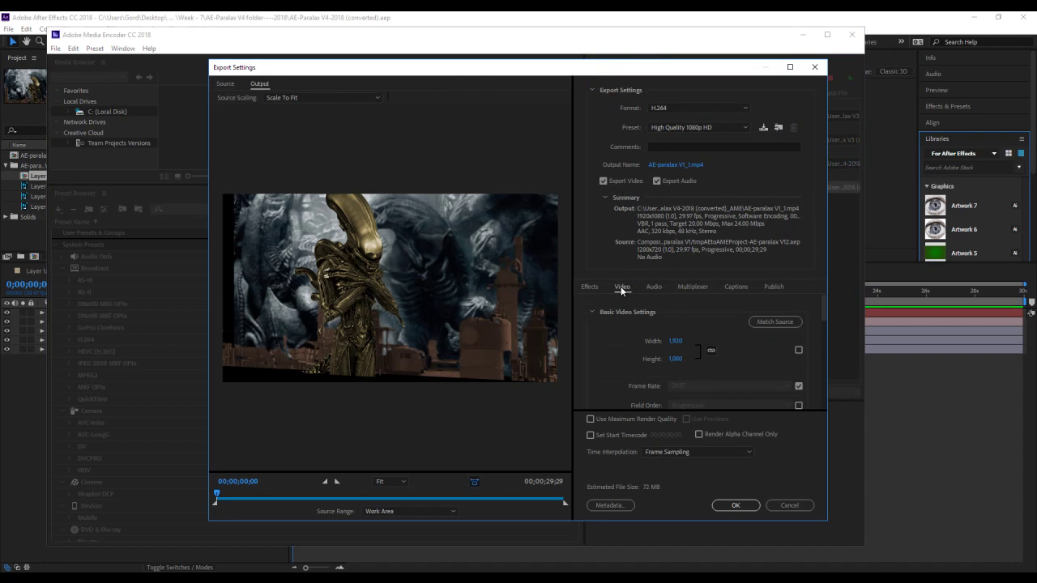
Set H.264 bitrate encoding to CBR at 25.48 Mbps with Maximum Render Quality enabled.
drag(823, 304, 823, 371)
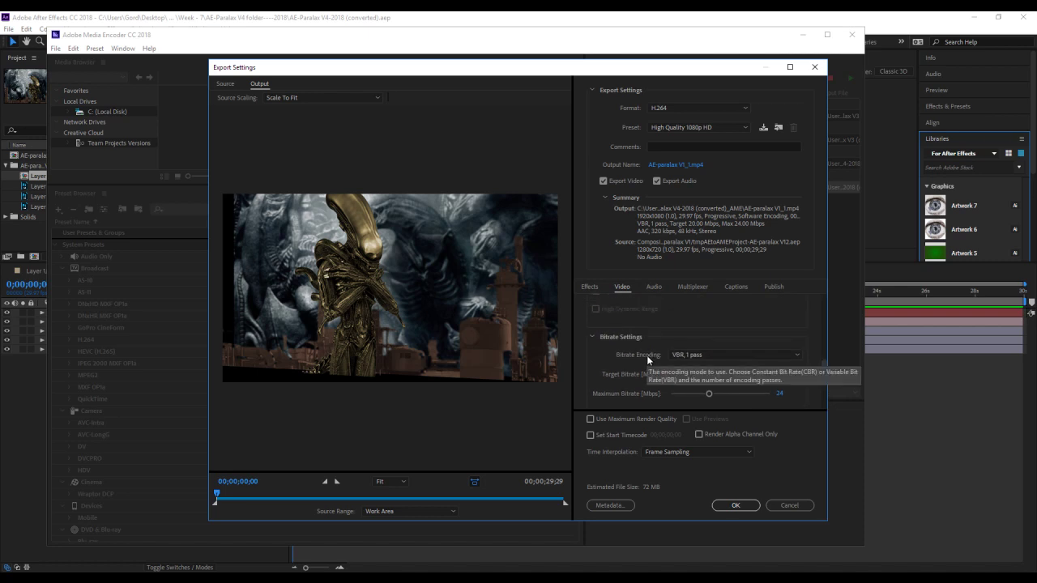
click(708, 354)
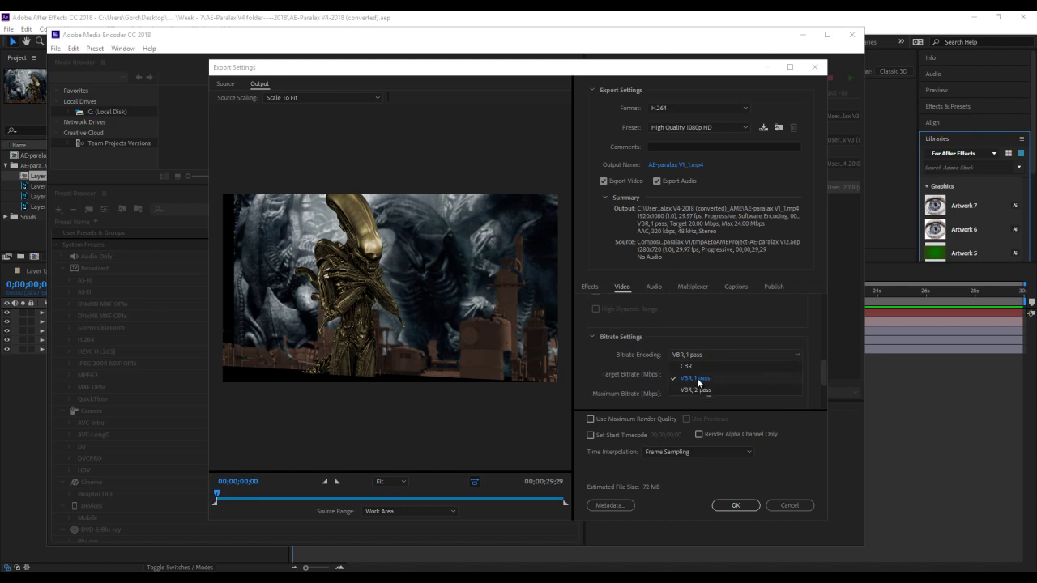
click(687, 366)
drag(703, 373, 711, 375)
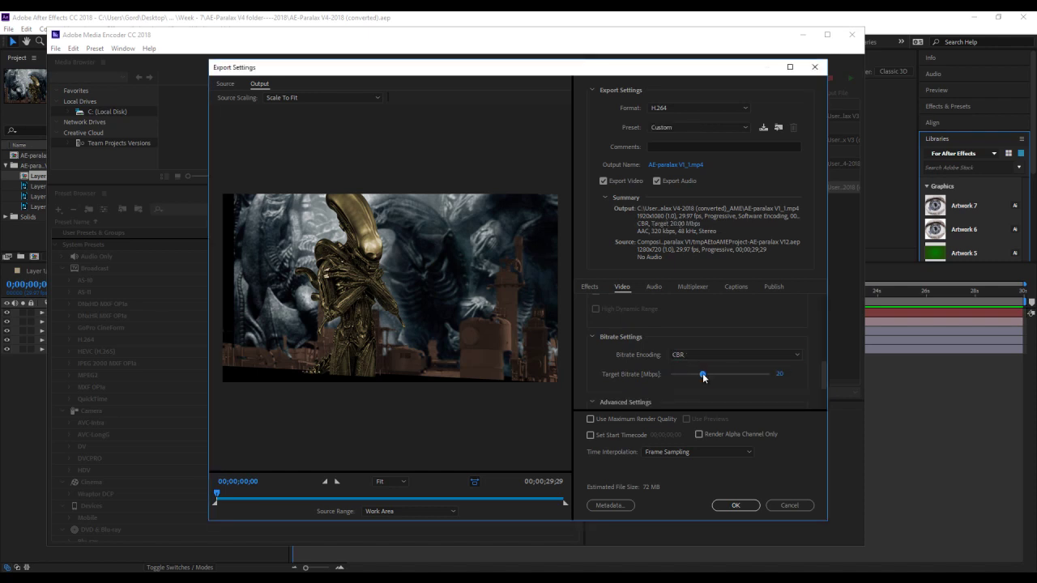
mouse_move(825, 381)
mouse_down()
mouse_move(825, 403)
mouse_move(816, 375)
mouse_up()
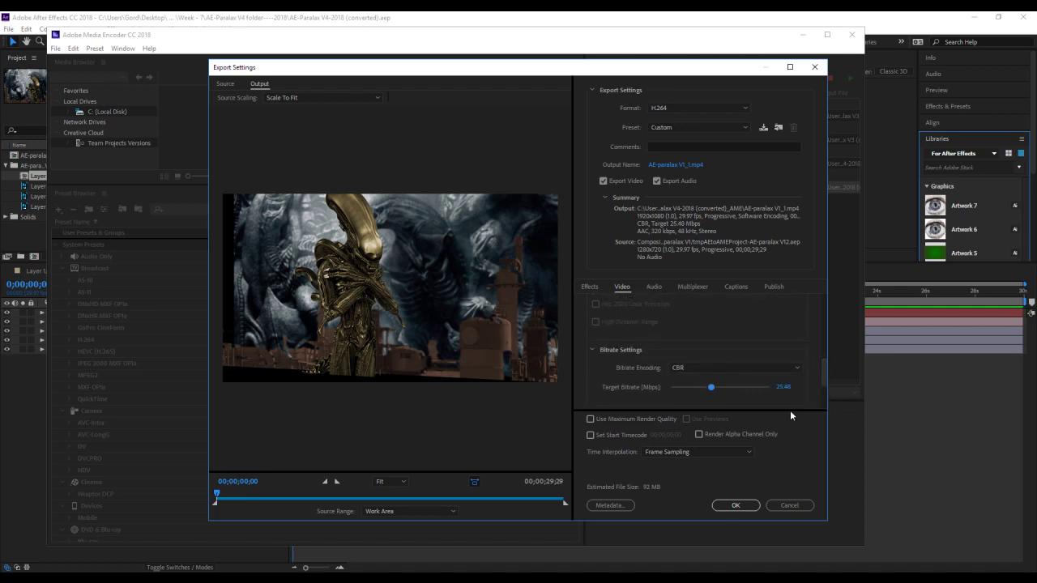
click(590, 420)
drag(826, 381, 823, 303)
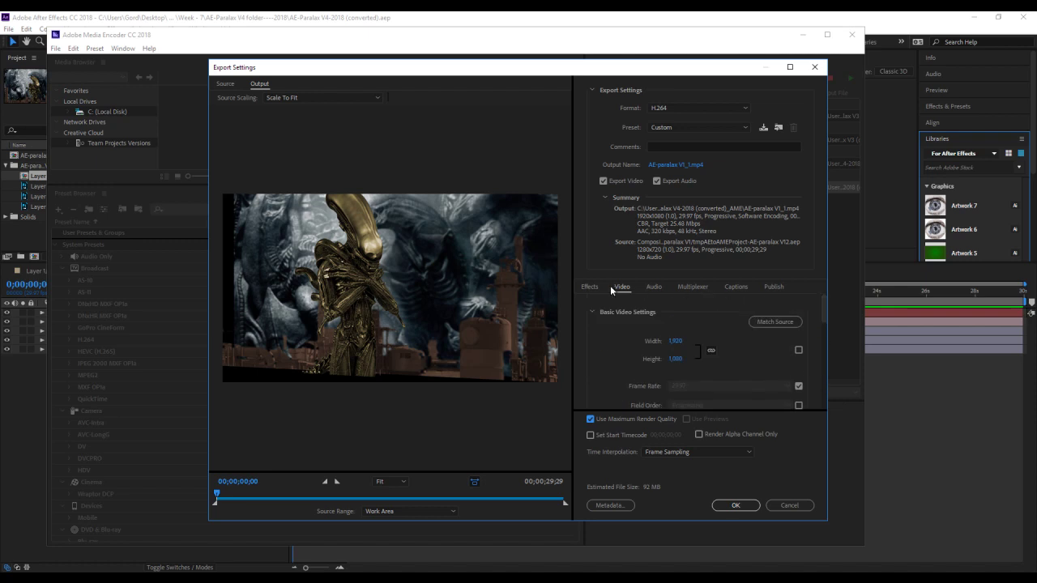
Keep Export Audio on (AAC 320 kbps, 48 kHz stereo) and accept the Custom settings.
click(656, 181)
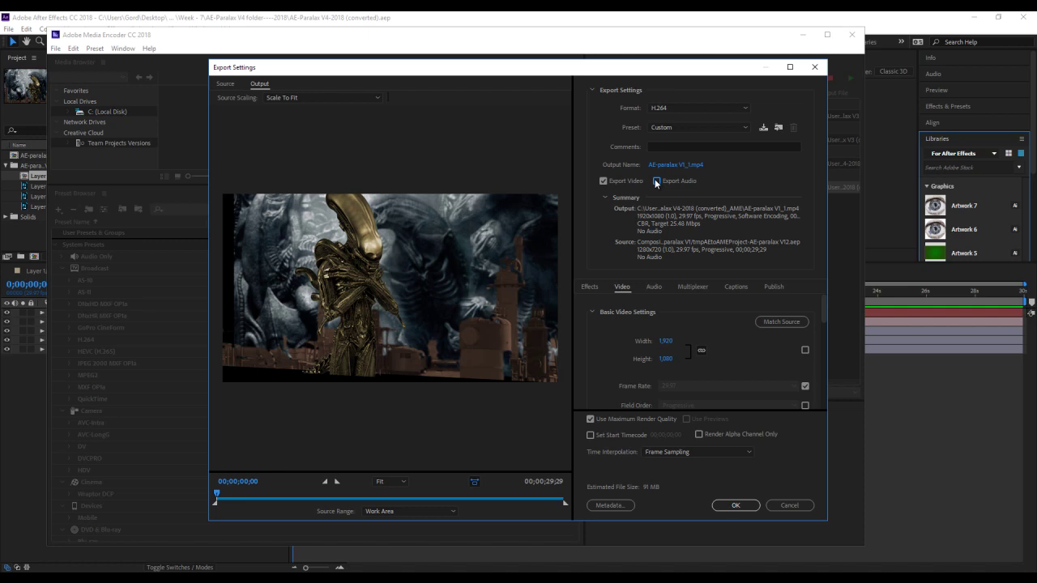
click(656, 181)
click(657, 181)
click(657, 181)
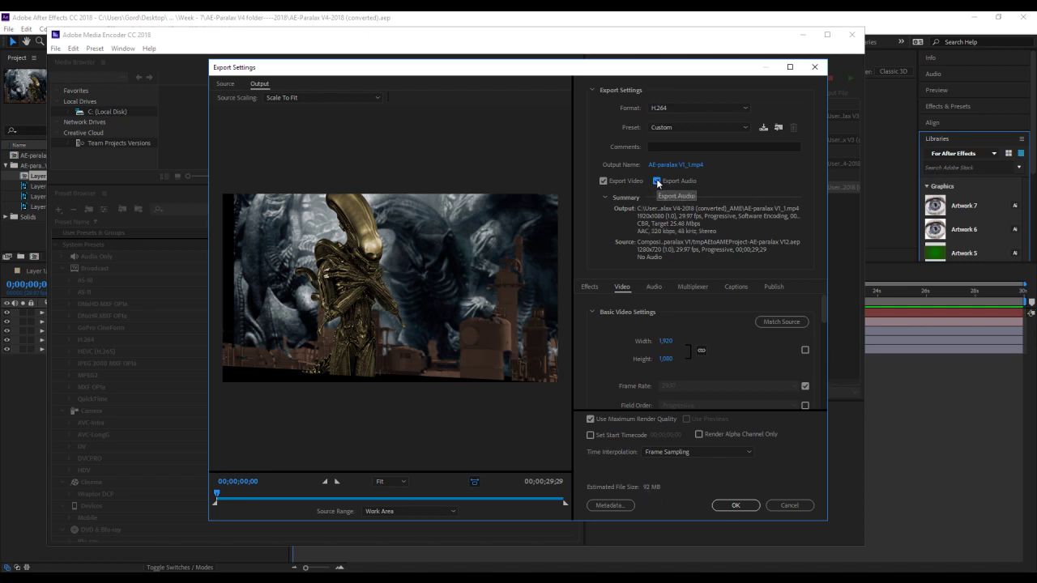
click(750, 508)
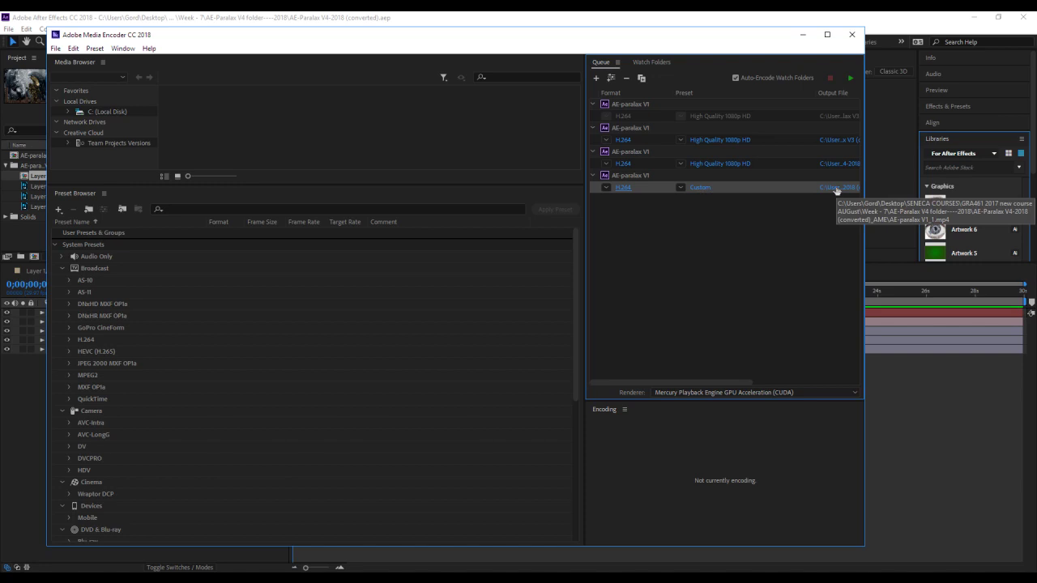
Save the output to the Desktop as AE-paralax V1_2018.mp4.
click(837, 189)
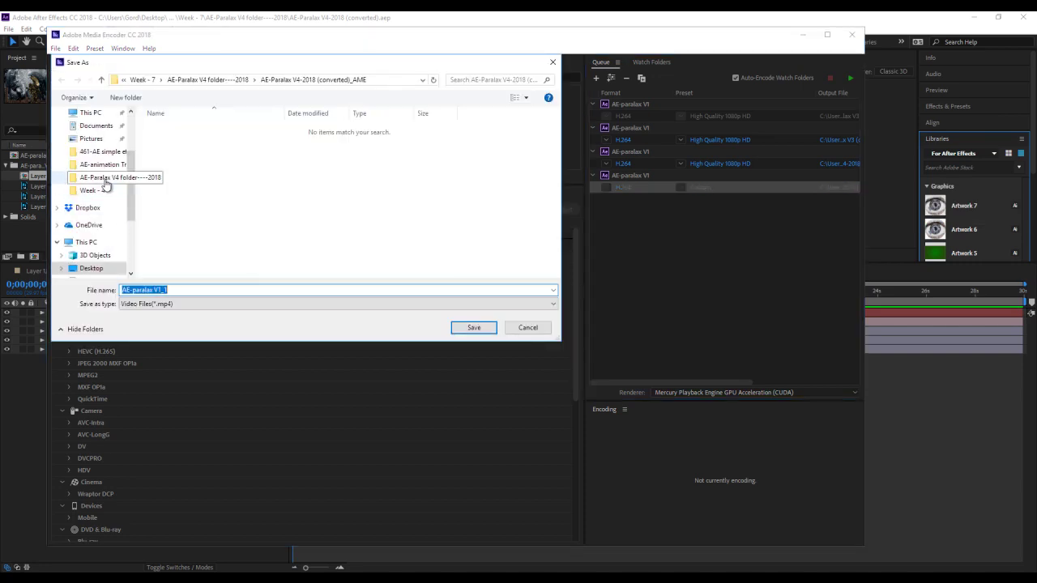
scroll(104, 166, up, 2)
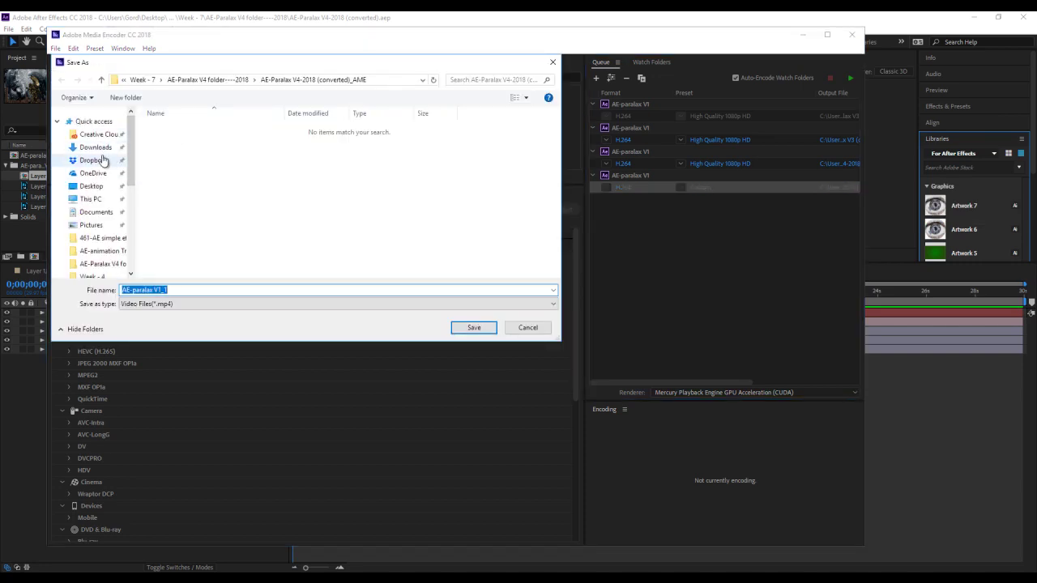
click(91, 186)
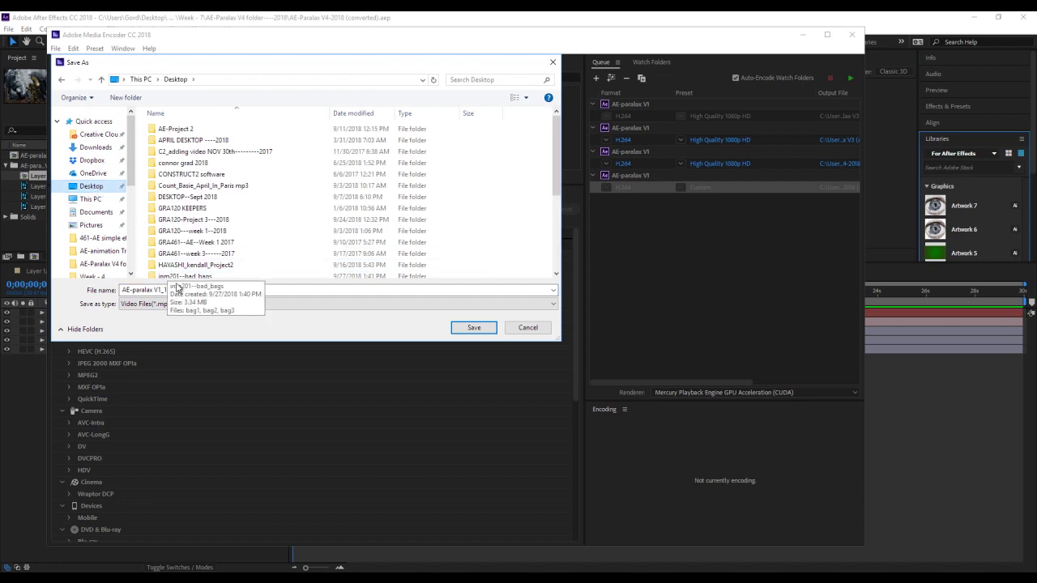
click(176, 289)
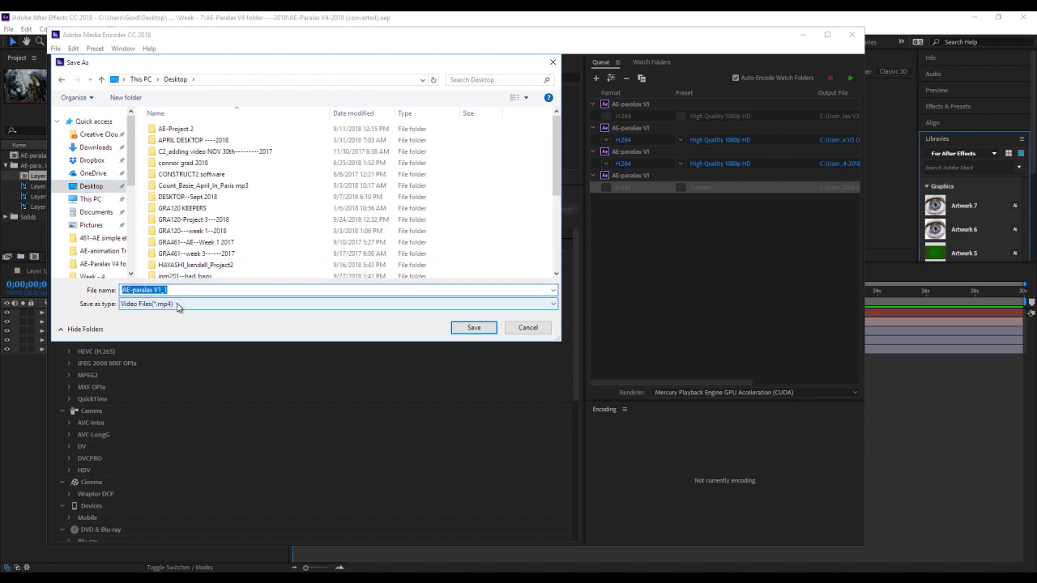
click(175, 290)
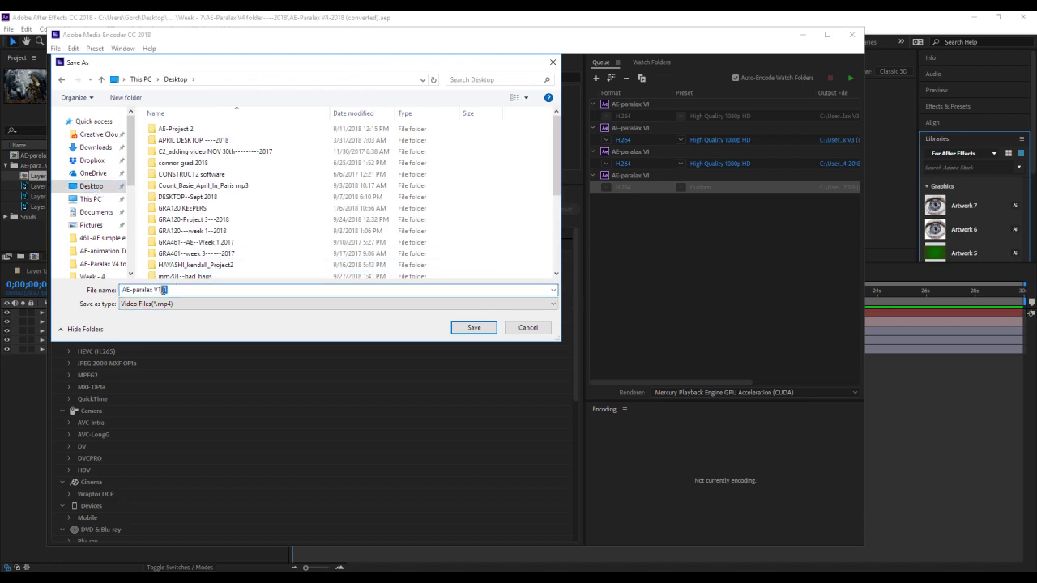
drag(169, 290, 162, 290)
text(2018)
click(458, 327)
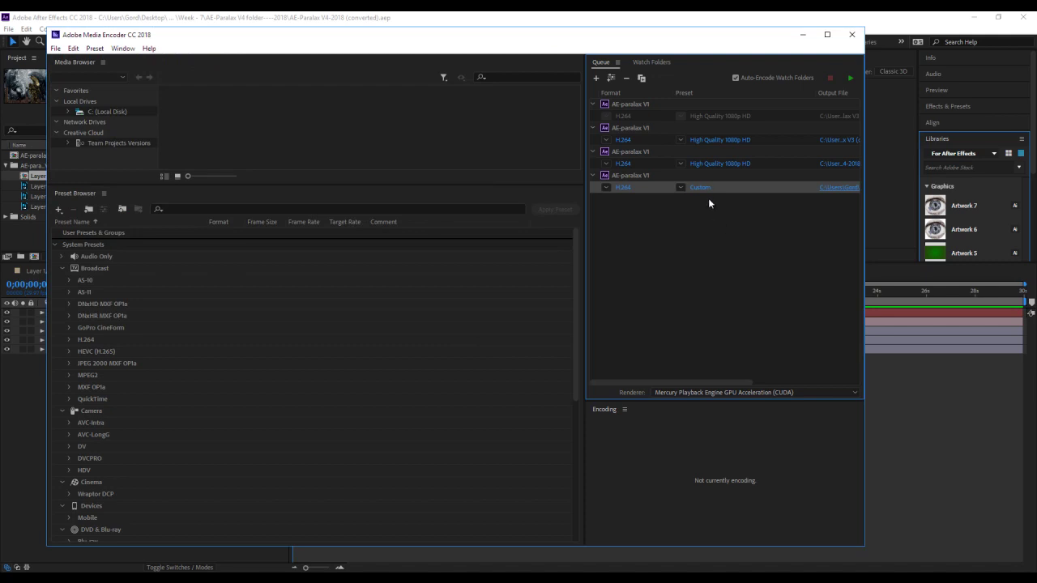
Keep the H.264 format and try the High Quality 720p HD preset.
mouse_move(704, 192)
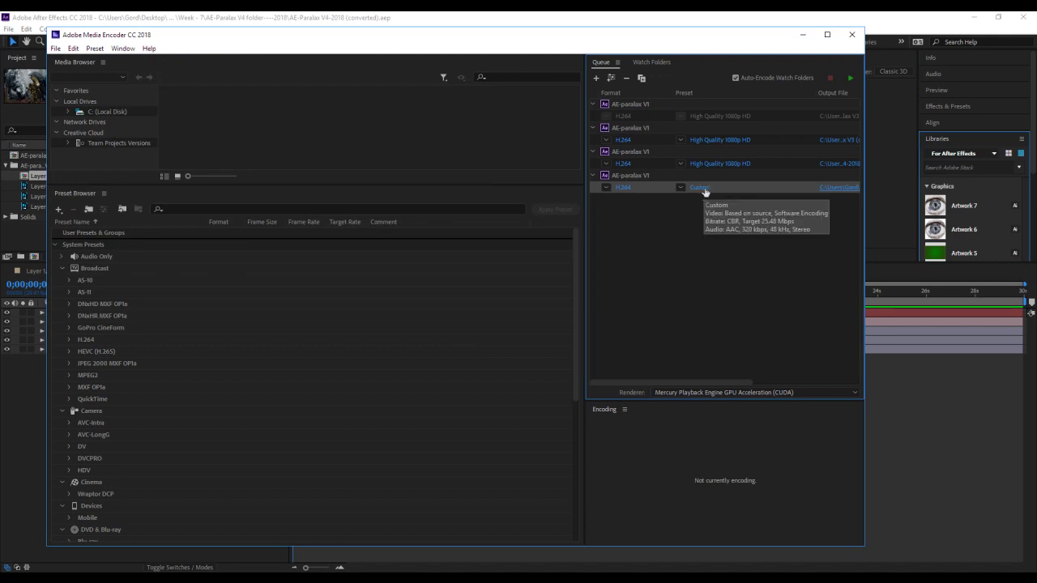
click(705, 189)
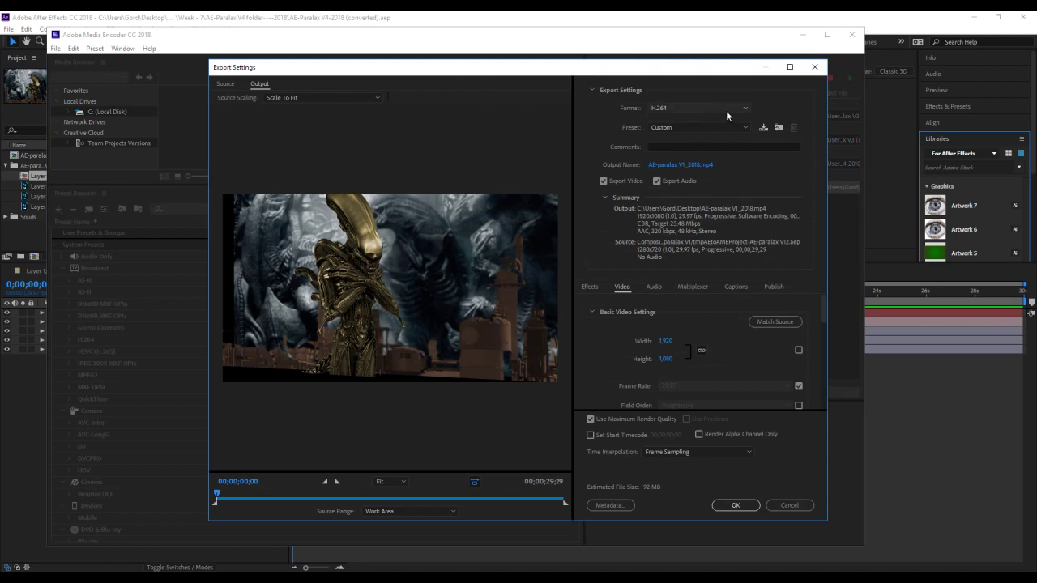
click(745, 106)
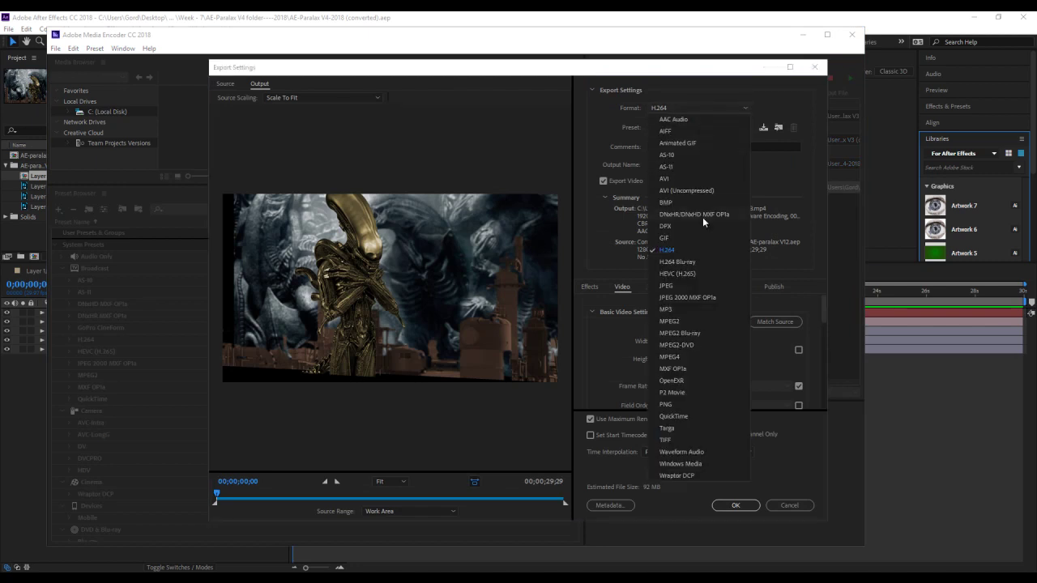
click(674, 90)
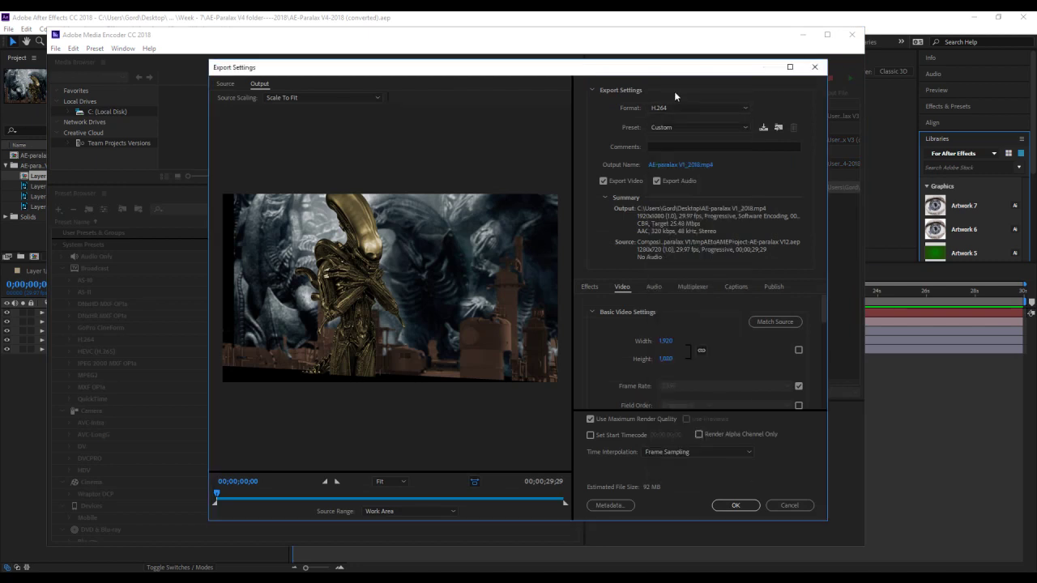
click(745, 125)
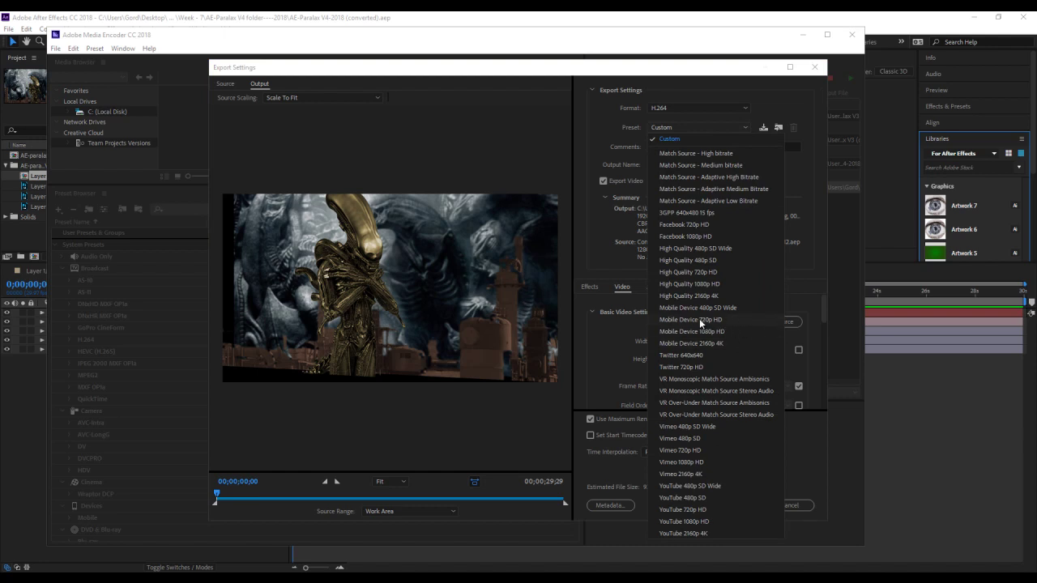
click(680, 273)
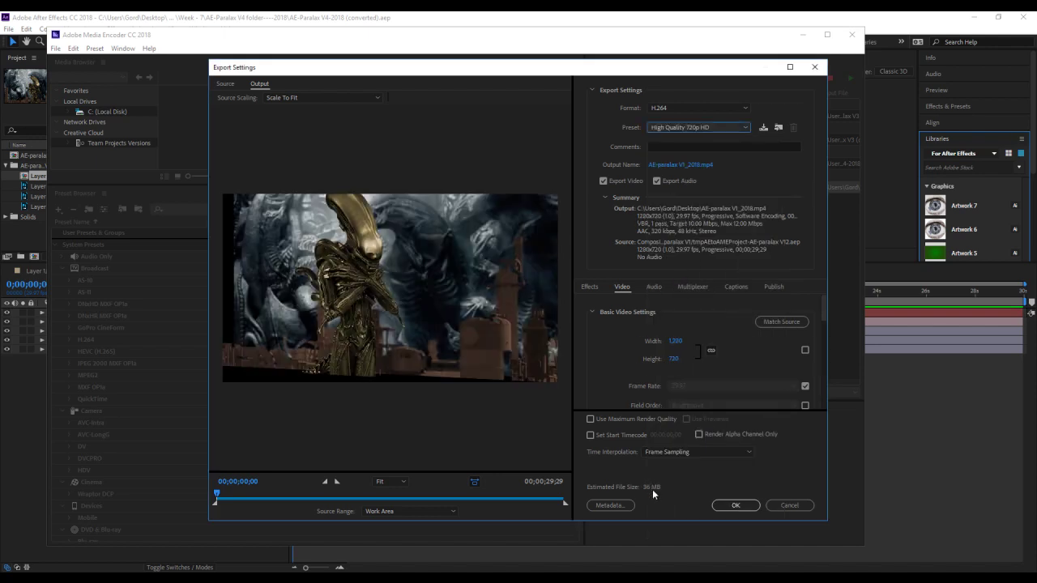
Try the 1080p HD preset, revert to Custom with CBR 25.48 Mbps, and confirm.
click(745, 131)
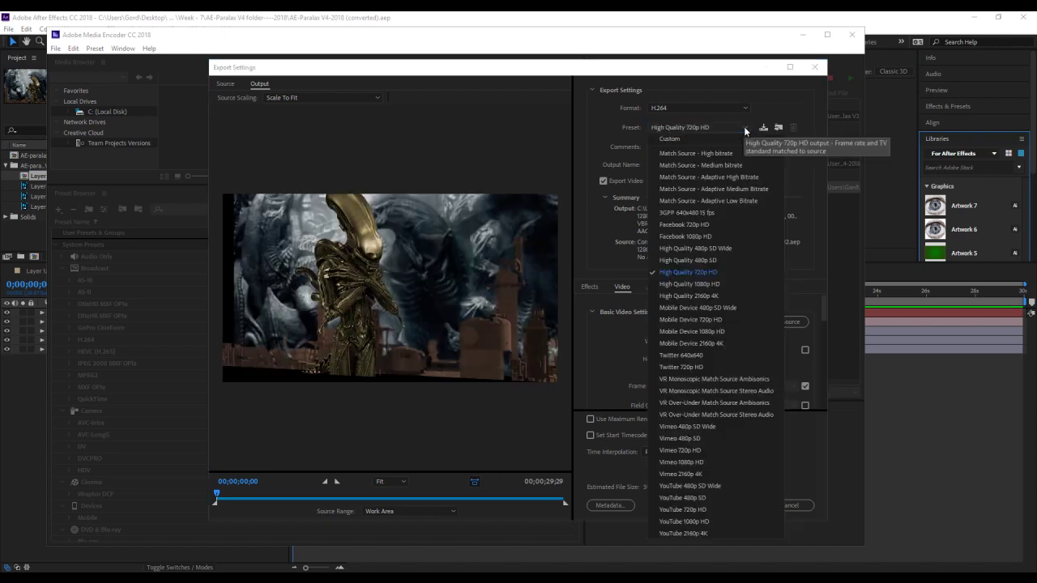
click(689, 284)
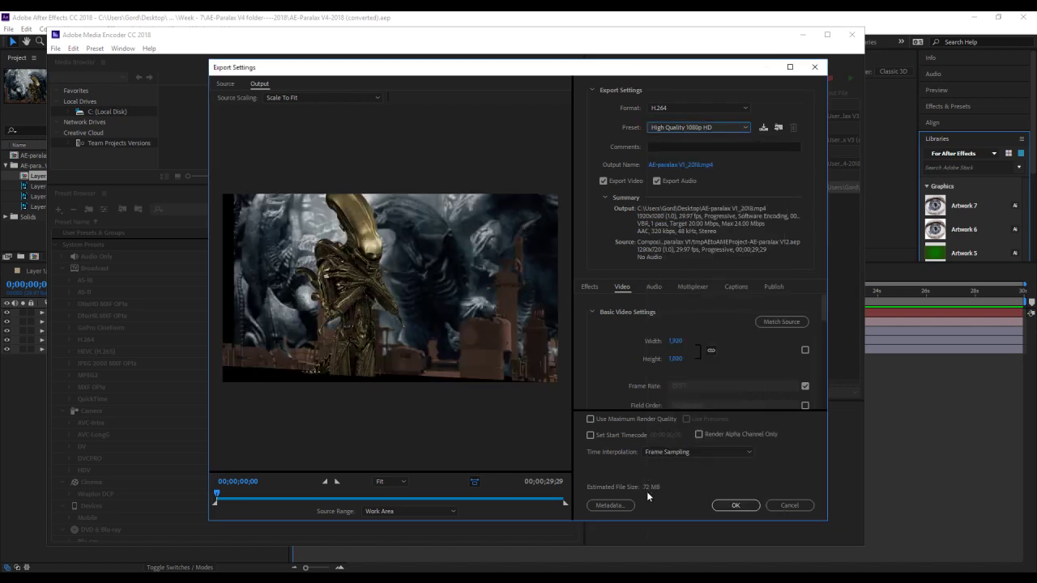
click(745, 129)
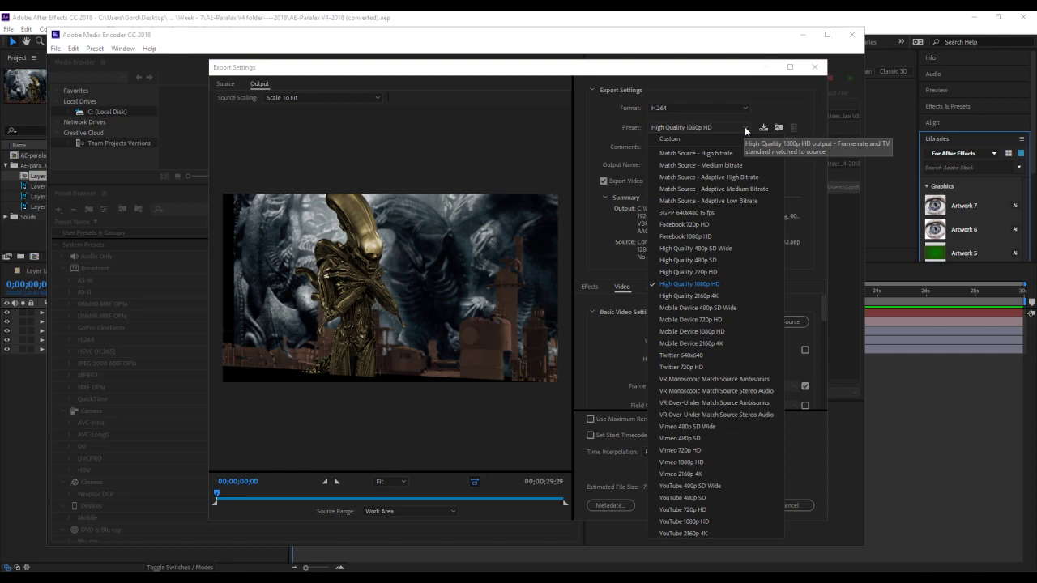
click(703, 139)
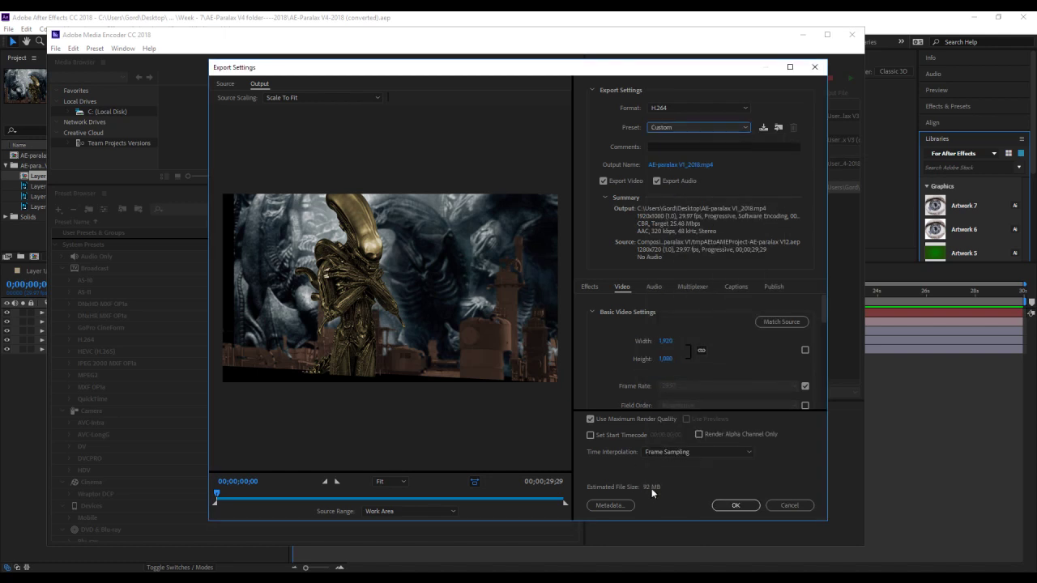
scroll(820, 326, down, 2)
scroll(823, 332, down, 2)
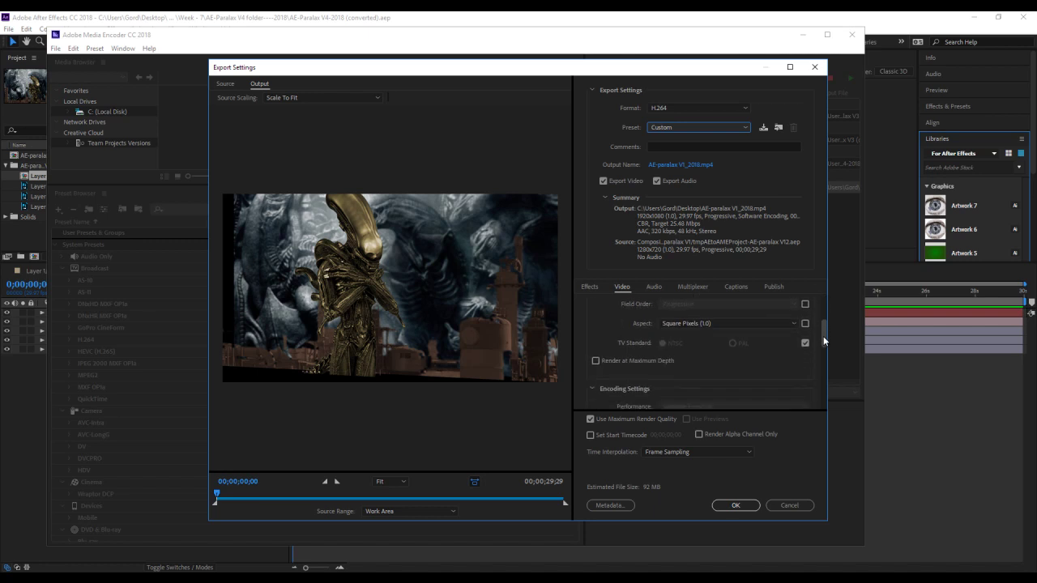
drag(825, 341, 823, 382)
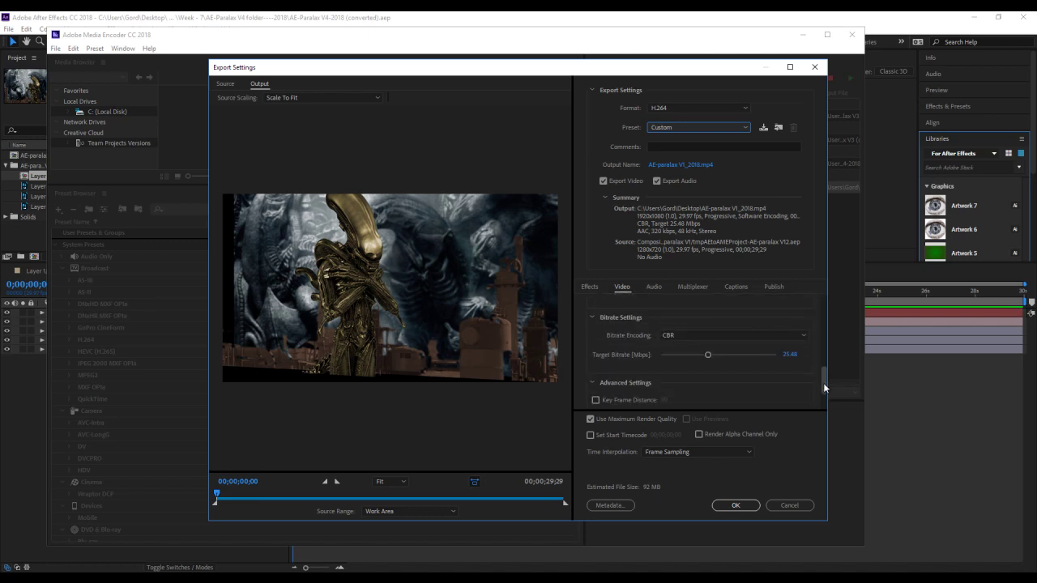
click(746, 506)
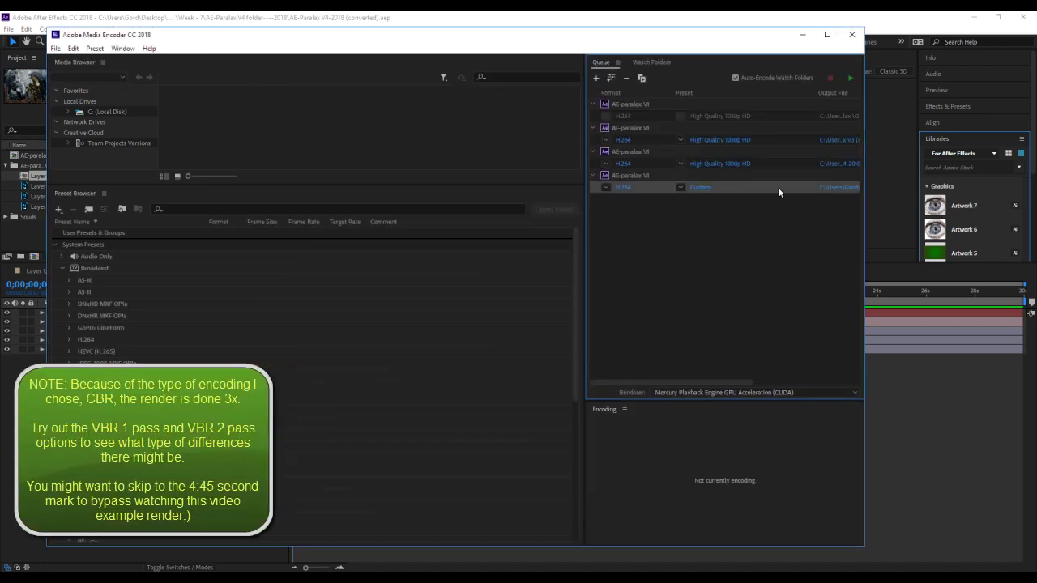
Start the queue and render the Custom H.264 item to completion.
click(850, 78)
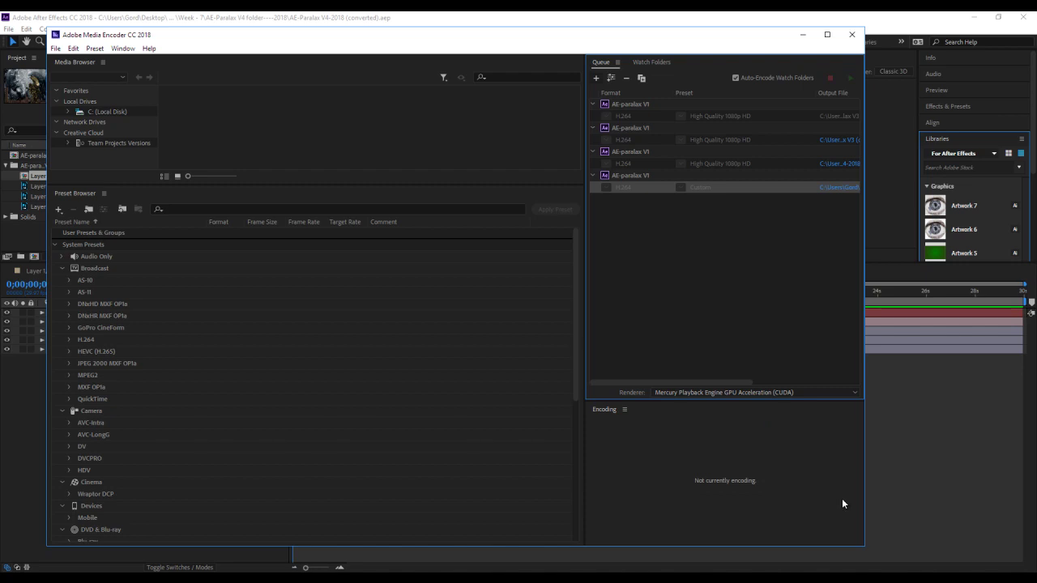
Minimize Media Encoder and After Effects, then play AE-paralax V1_2018.mp4 from the desktop in VLC.
click(806, 37)
click(976, 17)
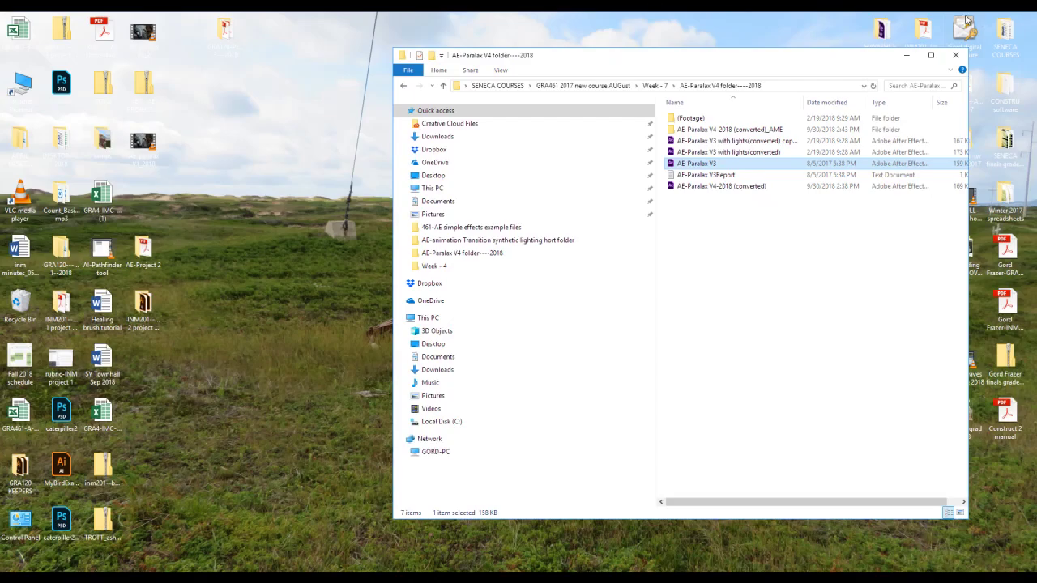
double_click(141, 146)
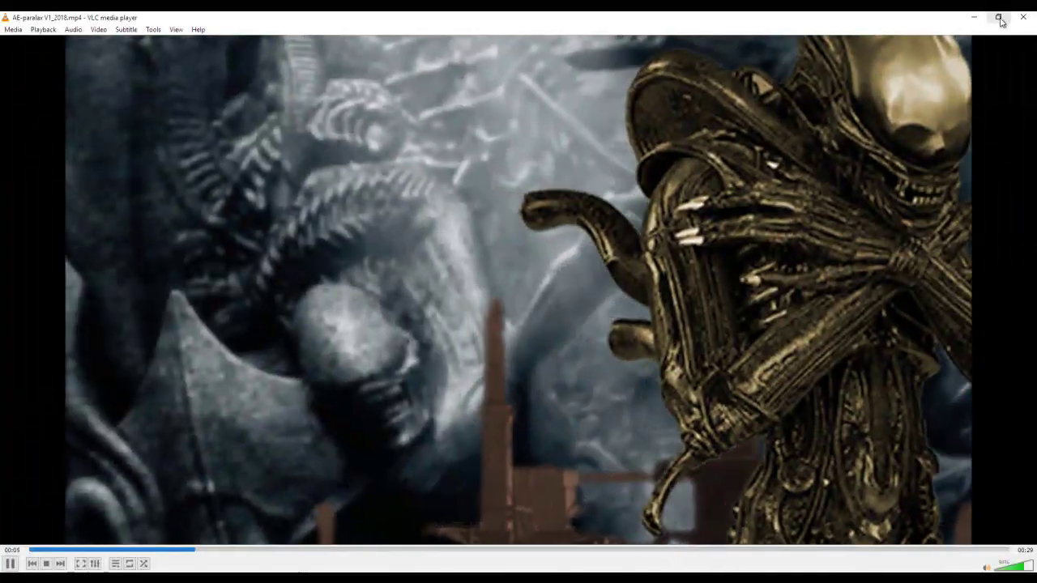
Restore the VLC window, move it aside, and skip playback to the clip's end.
click(999, 17)
drag(532, 81, 583, 75)
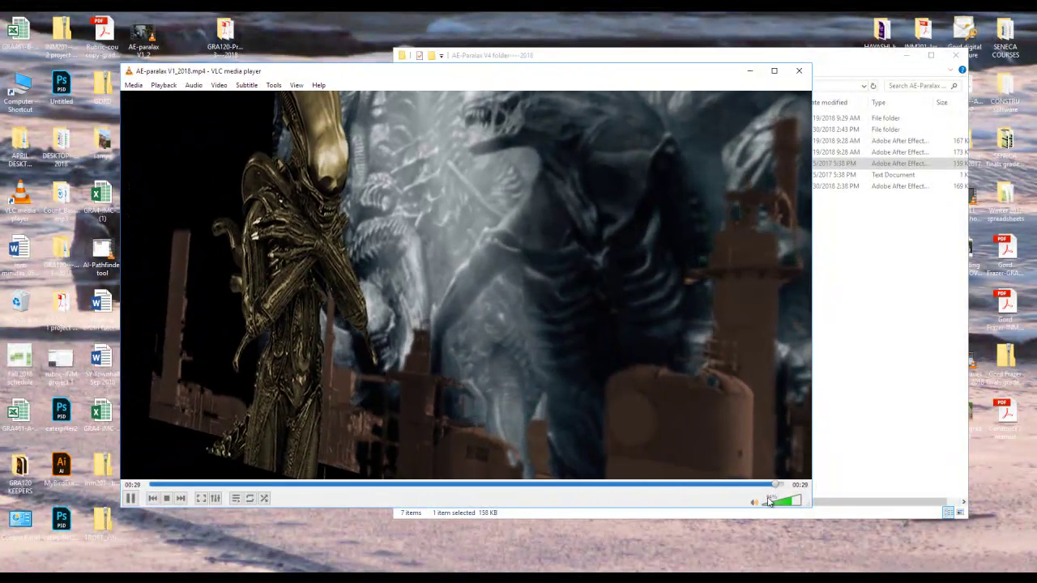
click(770, 484)
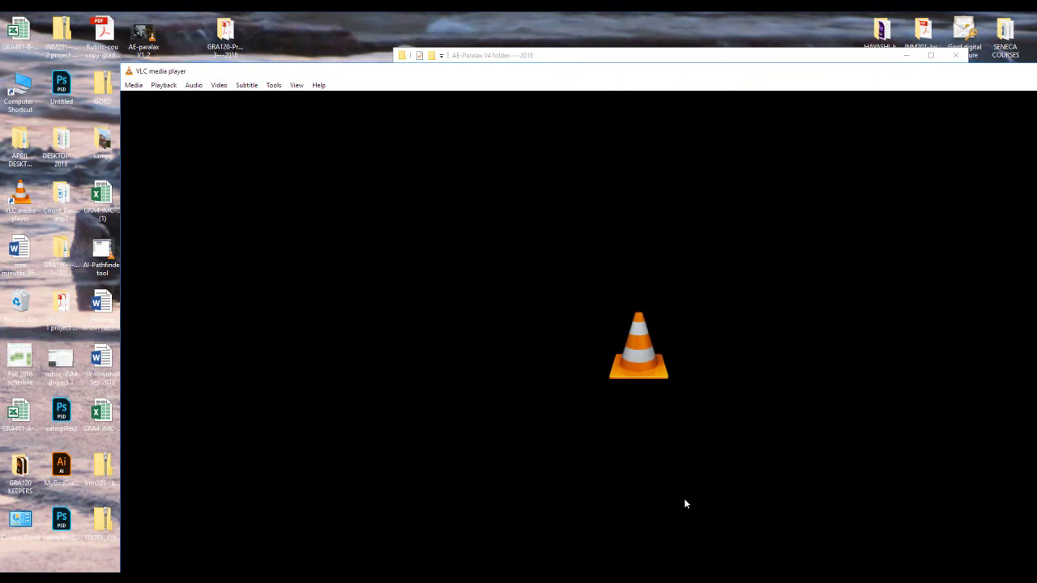